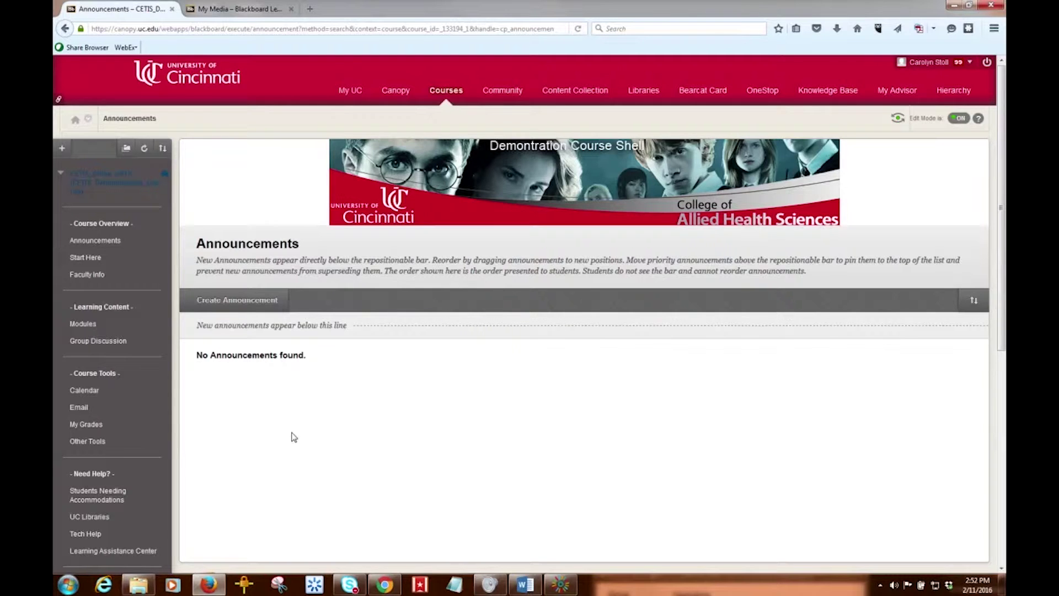
# - Open the Edit Forum page for Module 1 Discussion in The Great Hall's group discussion board
pyautogui.click(91, 341)
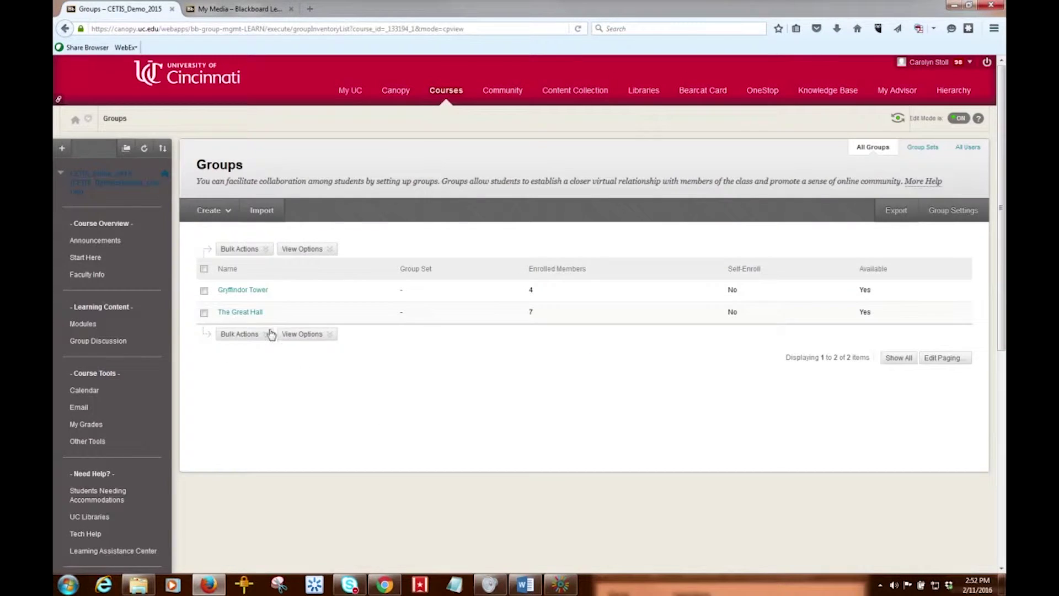
pyautogui.click(240, 312)
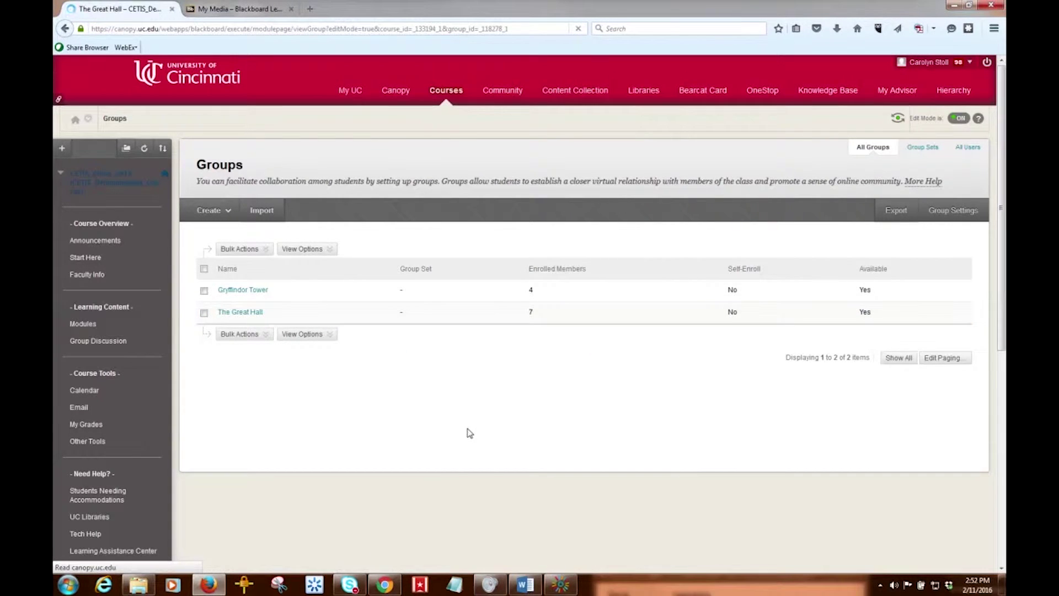
pyautogui.click(270, 381)
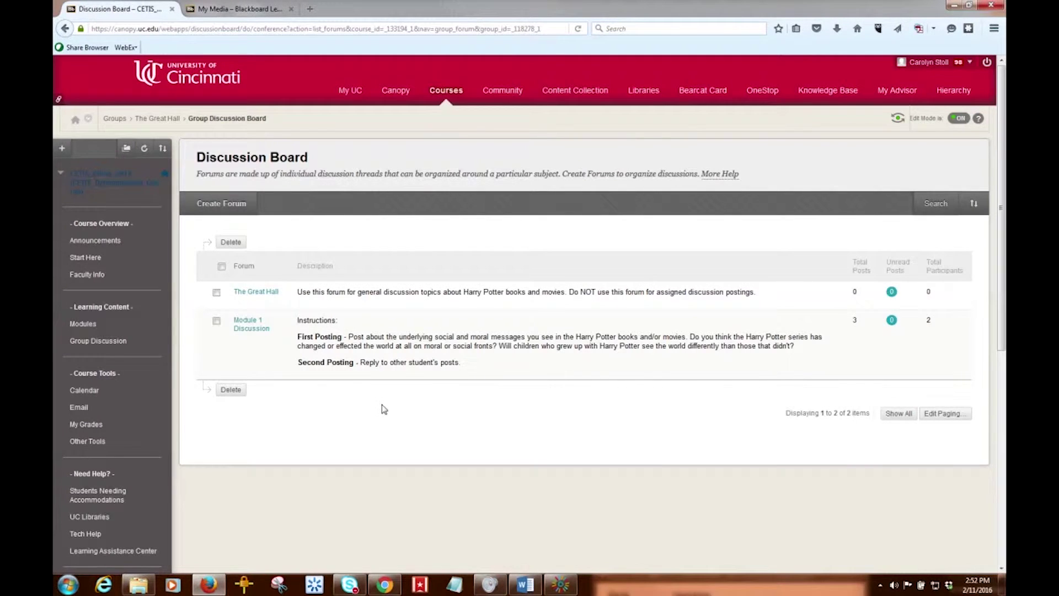
pyautogui.scroll(-1, 359, 405)
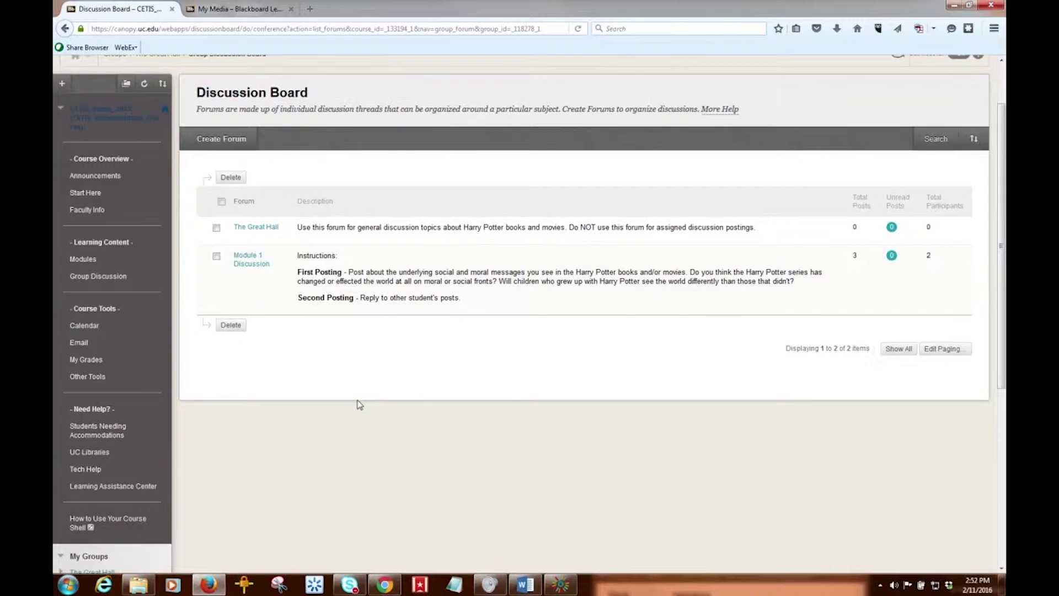
pyautogui.scroll(1, 360, 405)
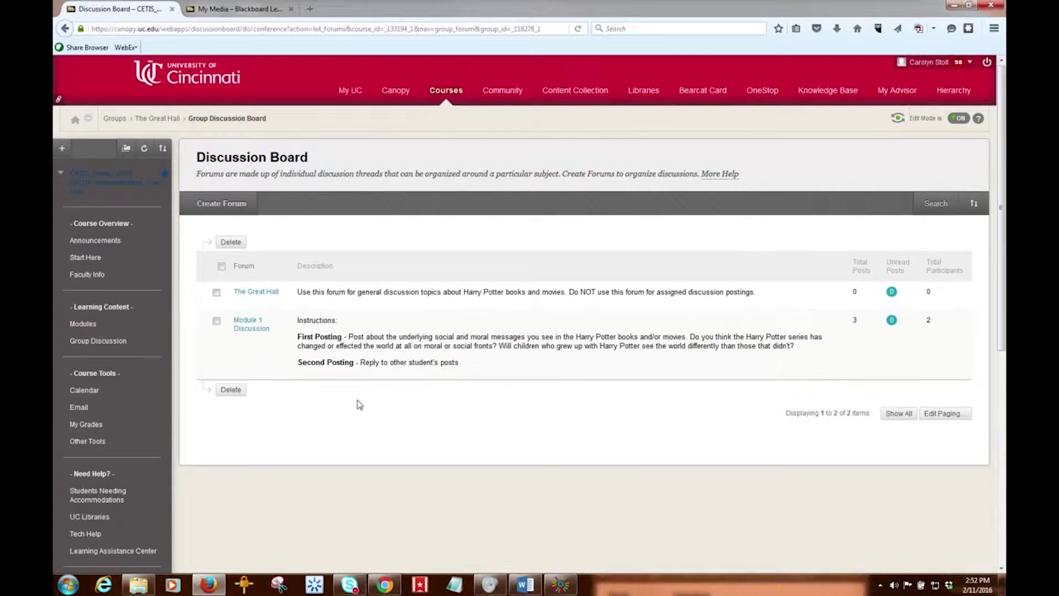
pyautogui.click(276, 329)
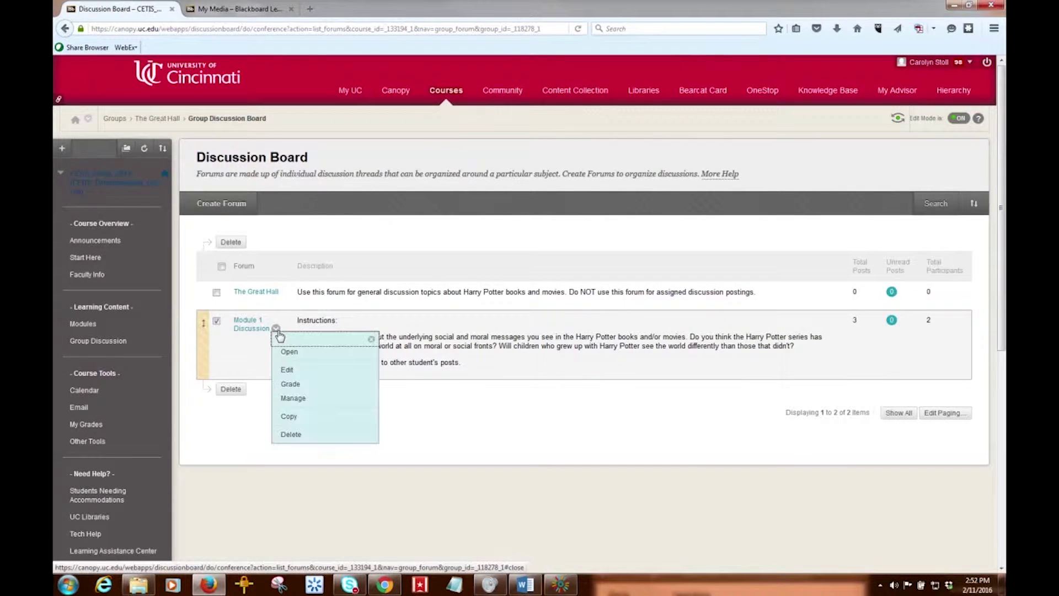
pyautogui.click(287, 370)
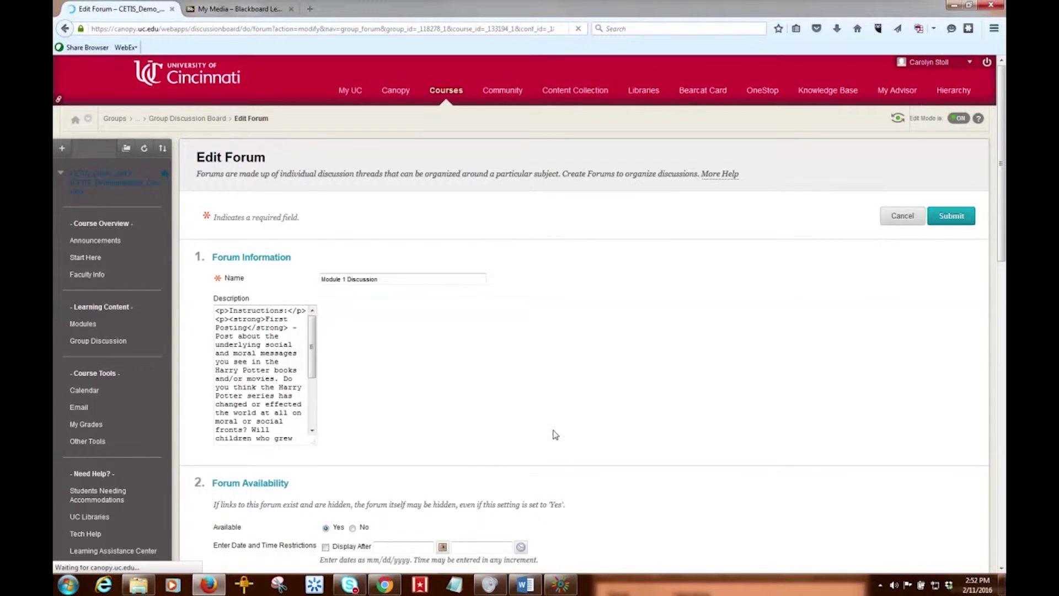
# - Make Module 1 Discussion a graded forum worth 10 points possible and submit the changes
pyautogui.scroll(-6, 574, 428)
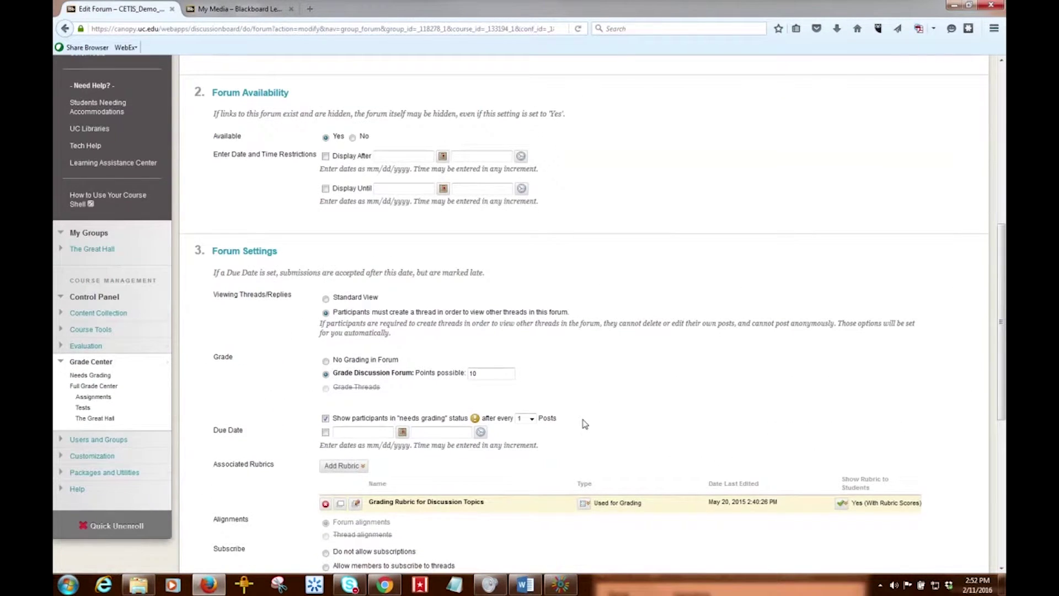
pyautogui.scroll(-2, 585, 424)
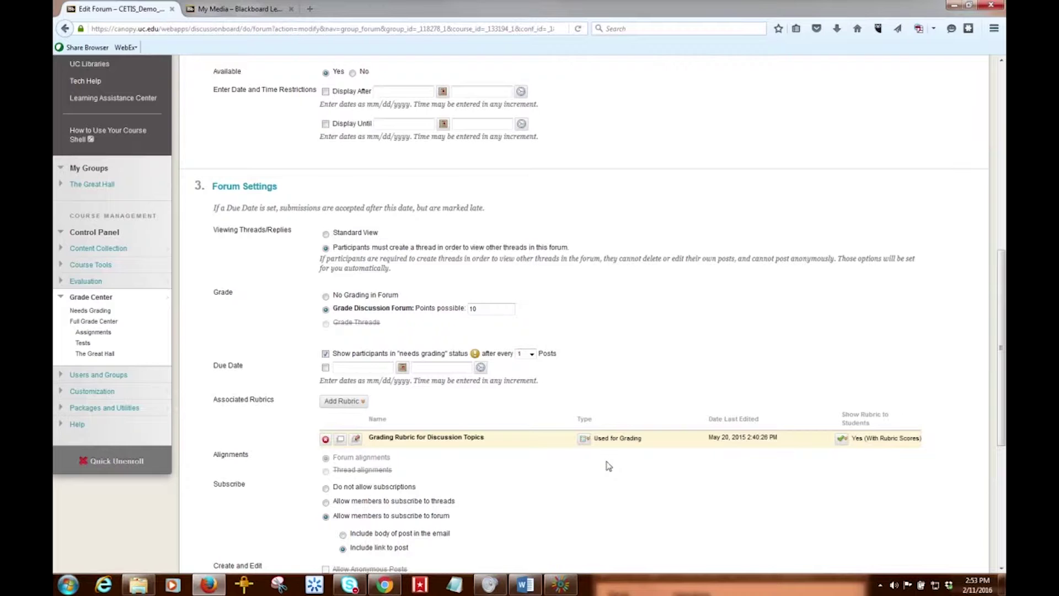
pyautogui.scroll(-5, 609, 467)
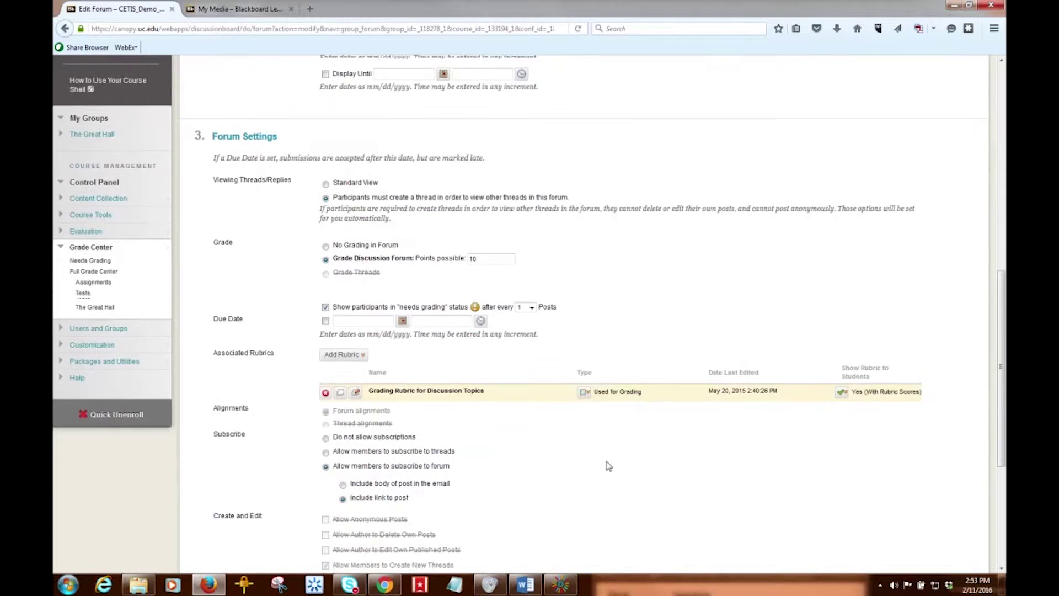
pyautogui.click(942, 506)
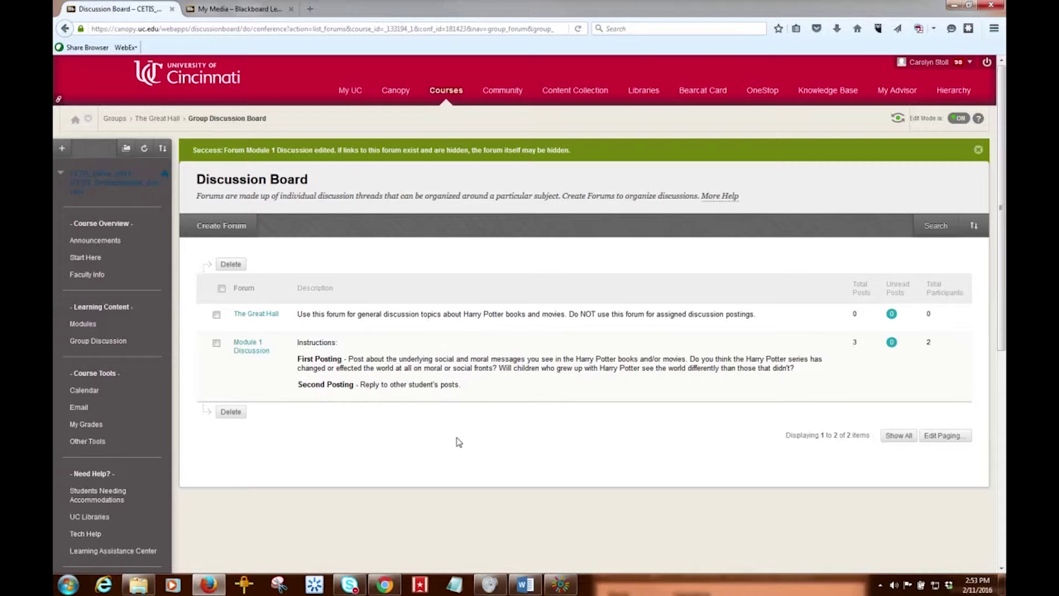
# - Open Module 1 Discussion and its Grade Discussion Forum Users list showing three users
pyautogui.moveTo(262, 355)
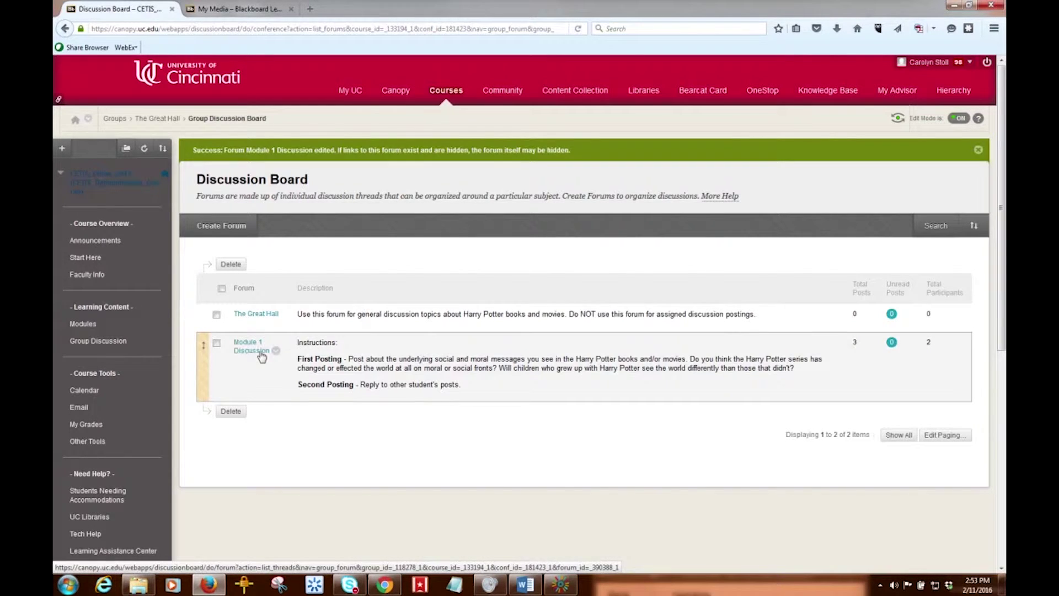
pyautogui.click(239, 353)
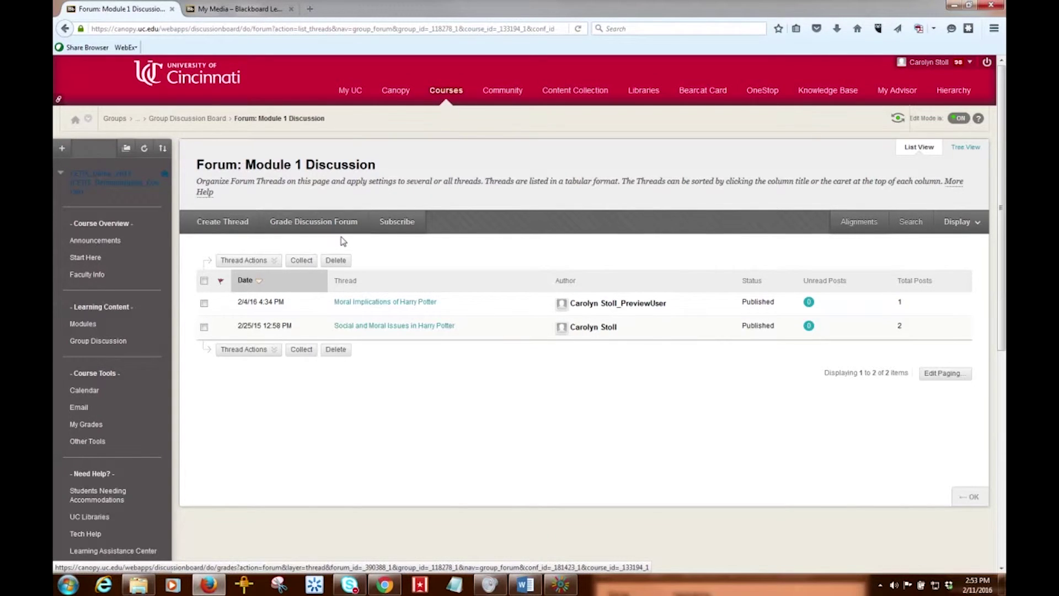
pyautogui.click(306, 226)
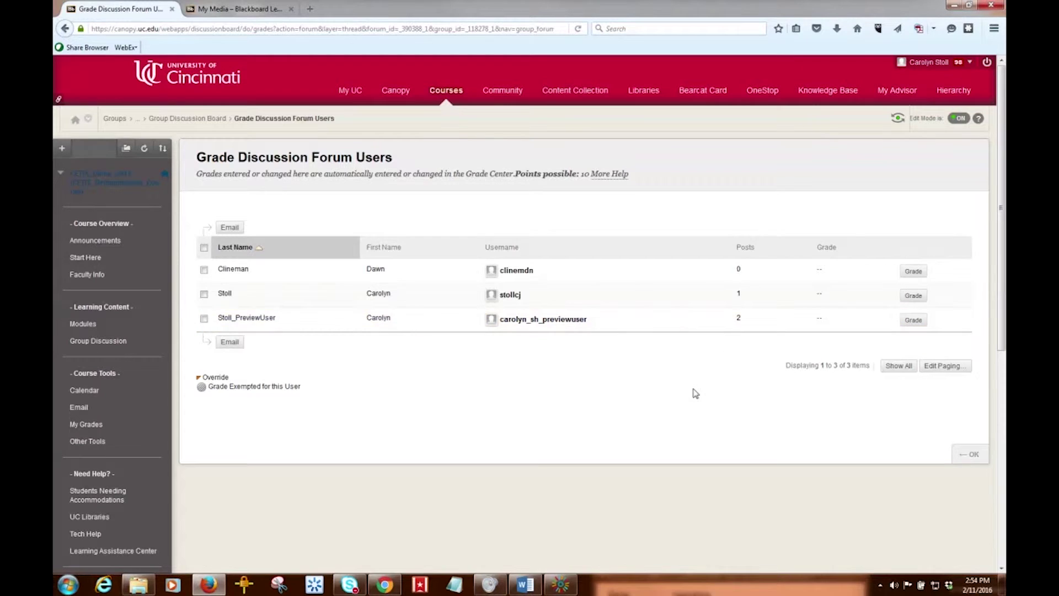
# - Start grading the user who has 2 posts in the forum
pyautogui.click(917, 324)
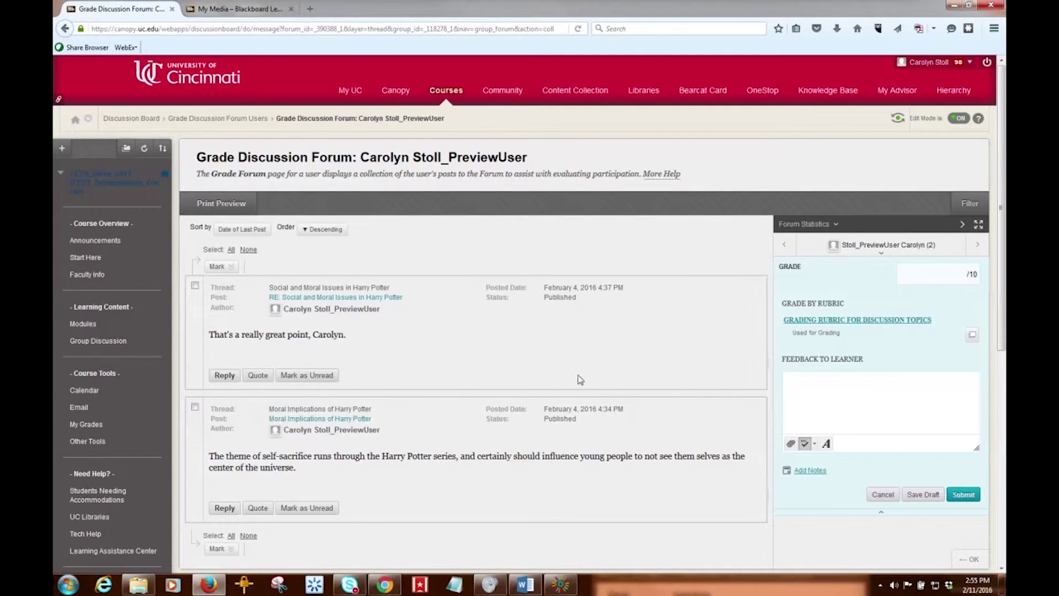
# - Review the preview student's two posts beside the blank grade out of 10
pyautogui.scroll(-2, 612, 362)
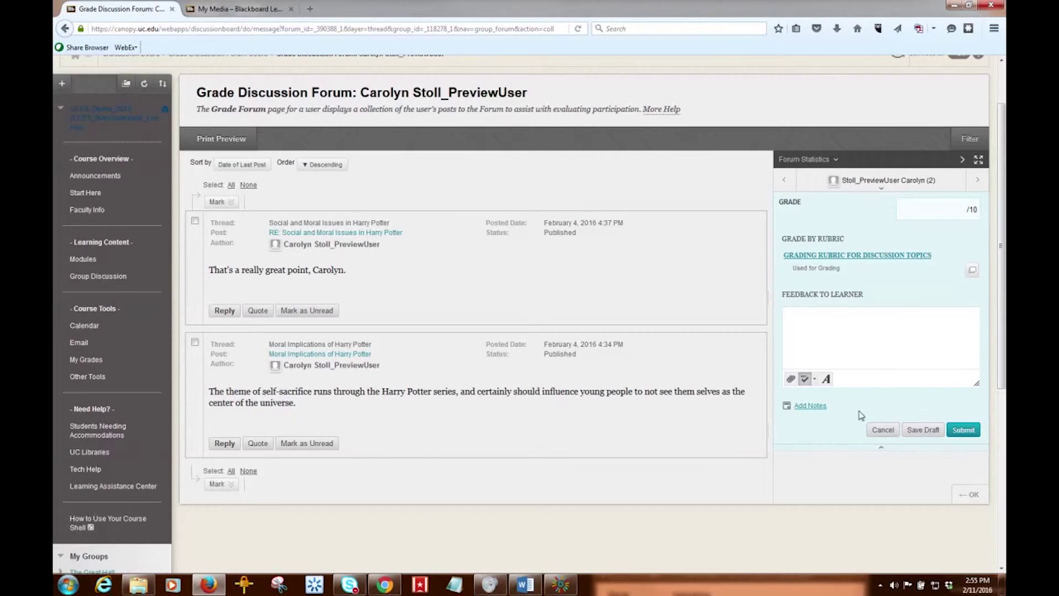
# - Expand Forum Statistics and set the user selector to Show All, including students without posts
pyautogui.click(835, 161)
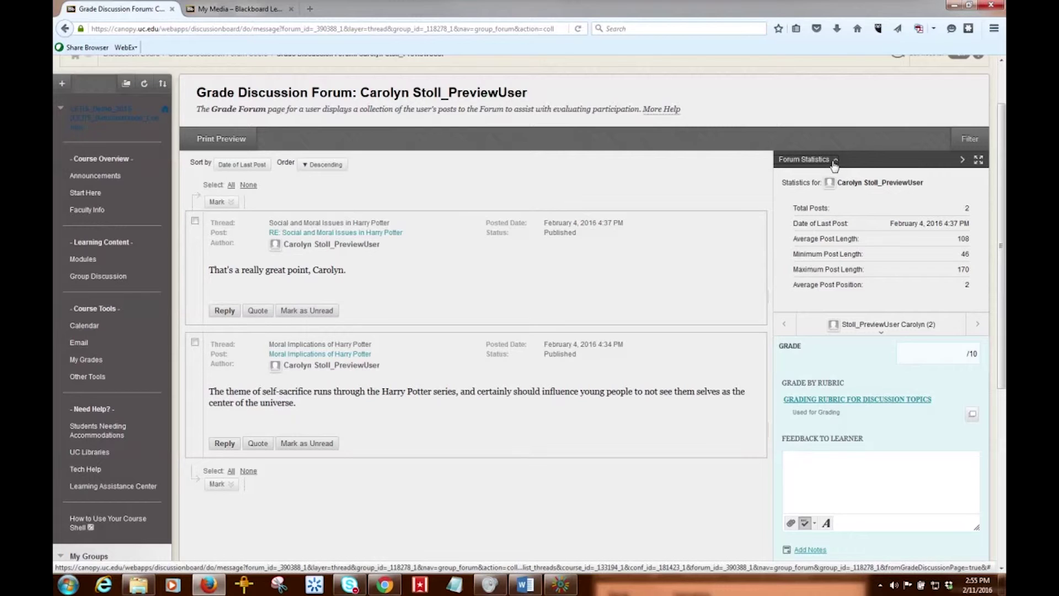
pyautogui.click(881, 335)
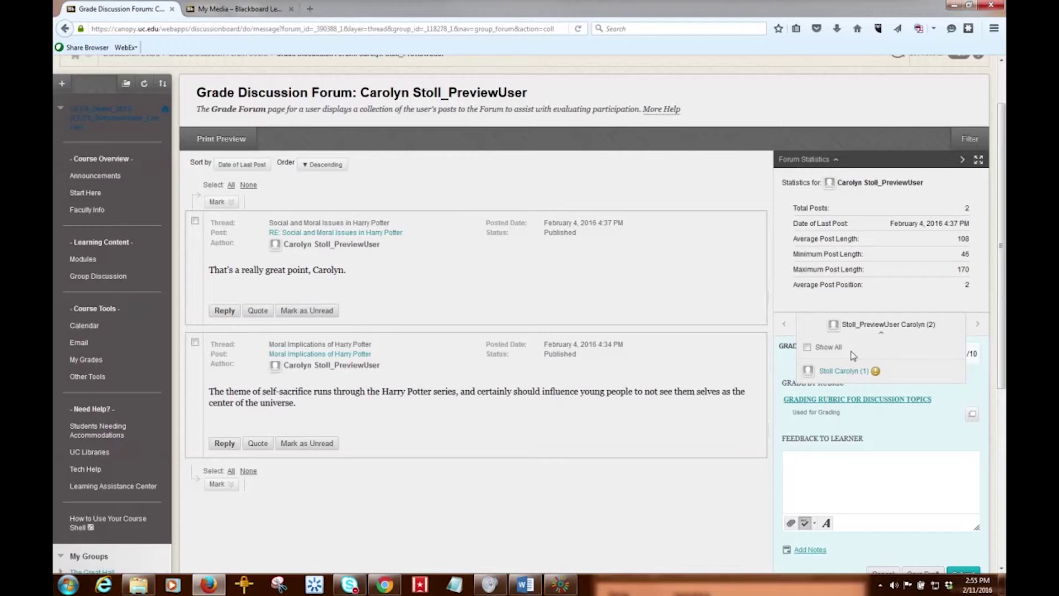
pyautogui.click(807, 348)
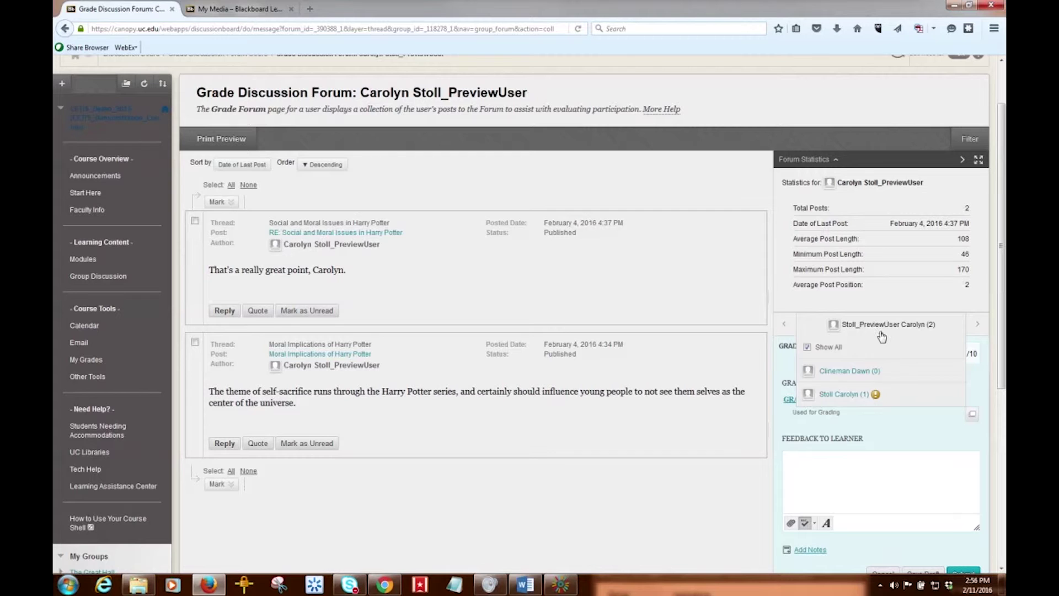
pyautogui.click(883, 336)
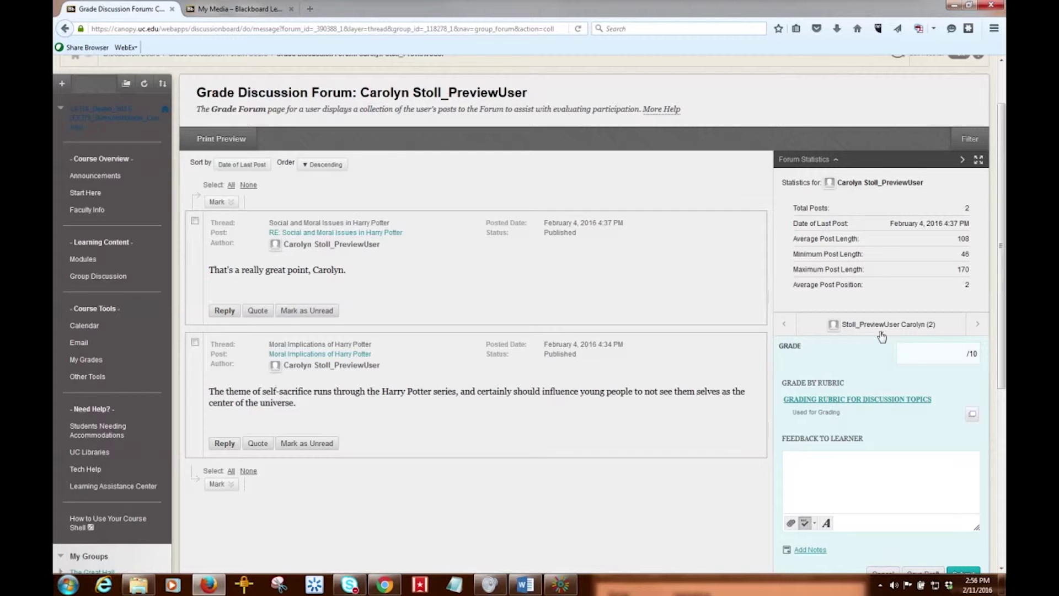
pyautogui.scroll(-2, 847, 359)
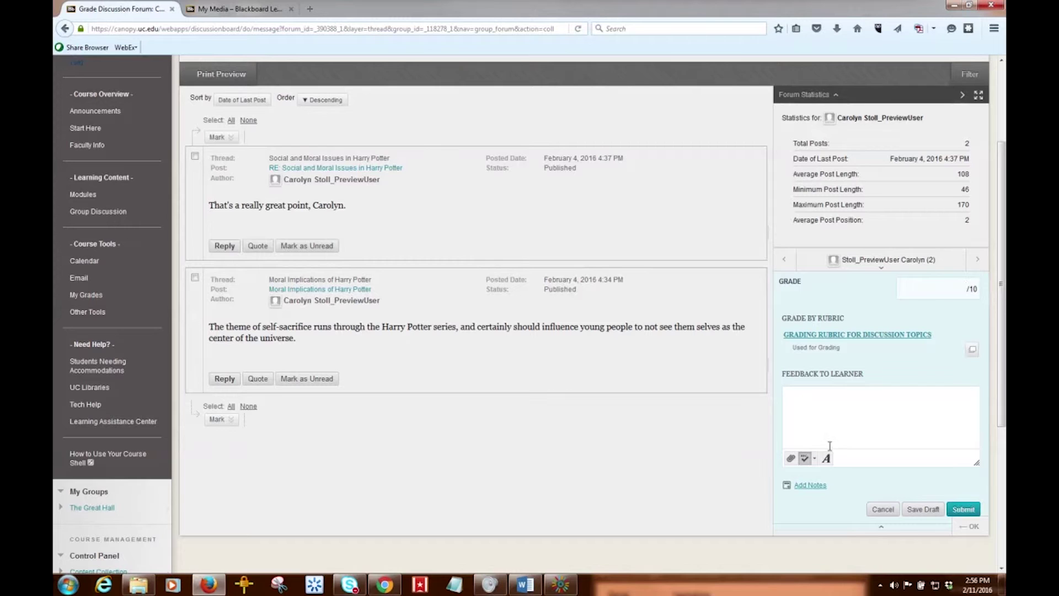
# - Open the Grading Rubric for Discussion Topics with descriptions and feedback shown, reviewing its five criteria
pyautogui.click(825, 429)
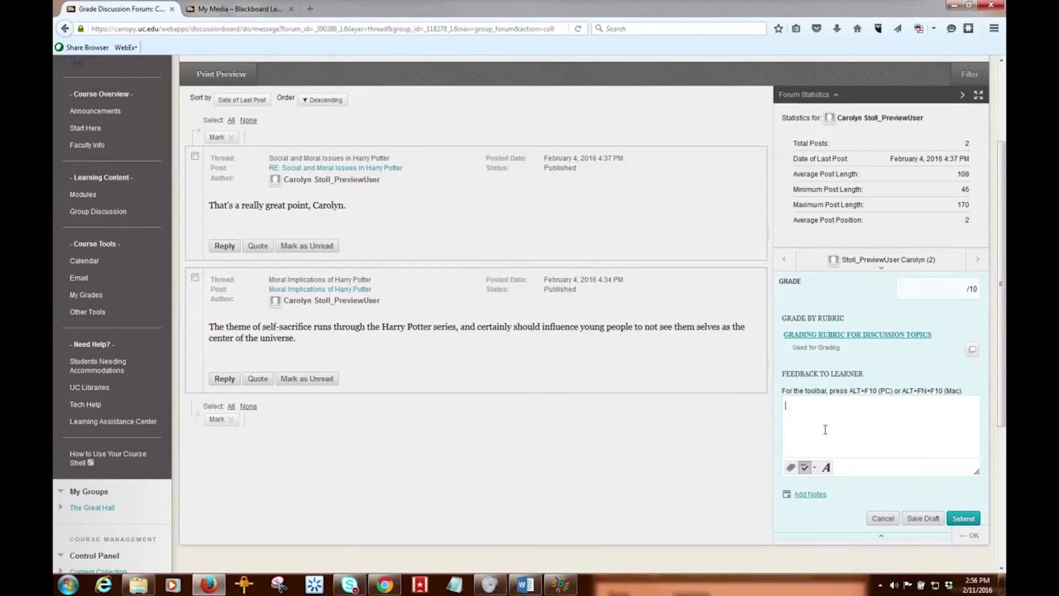
pyautogui.click(862, 335)
pyautogui.scroll(-3, 866, 342)
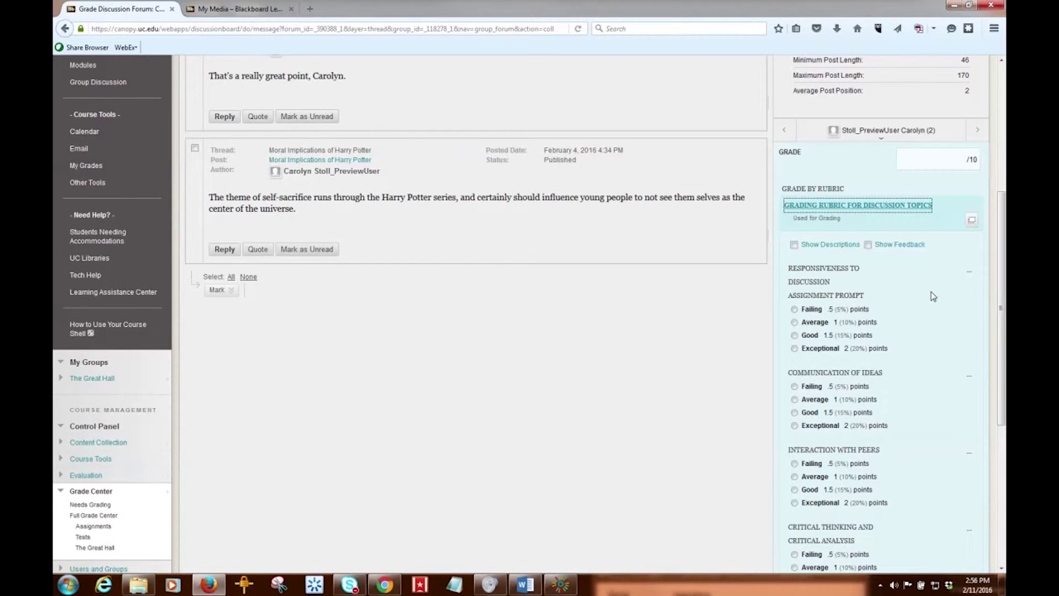
pyautogui.click(795, 245)
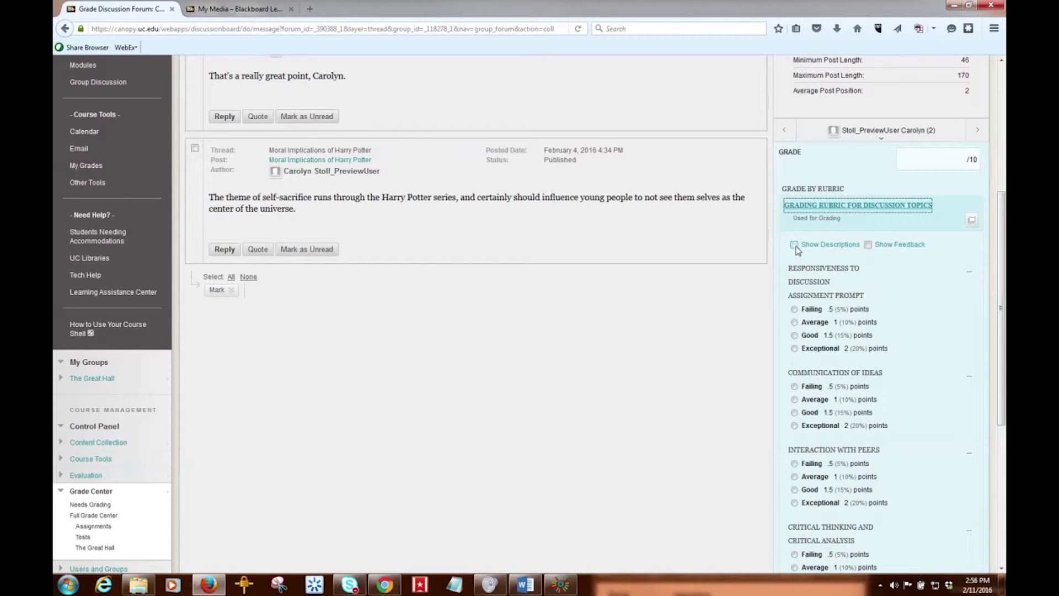
pyautogui.click(869, 245)
pyautogui.click(889, 490)
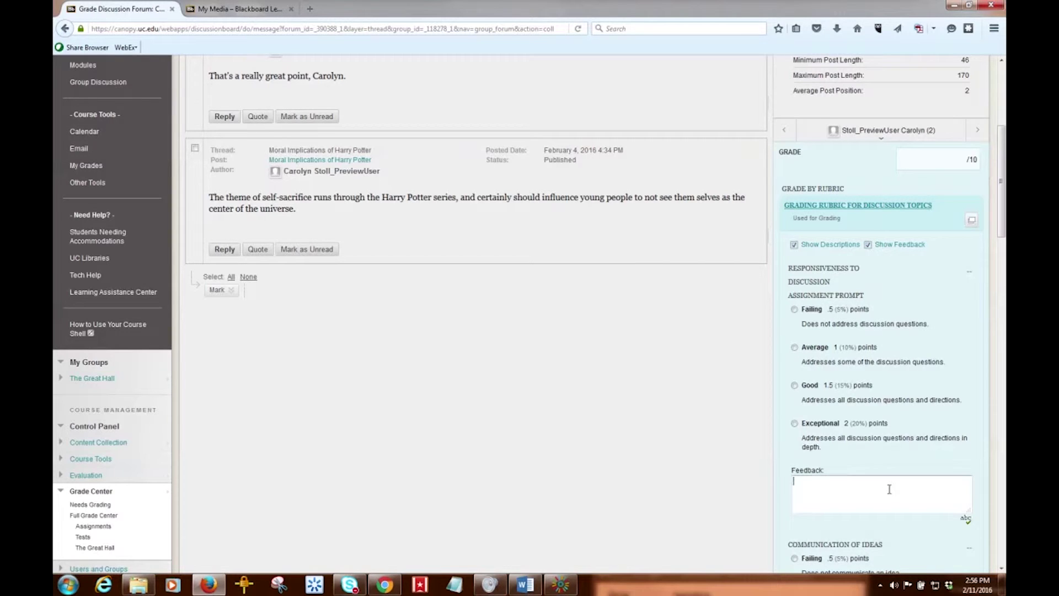
pyautogui.moveTo(1002, 214)
pyautogui.mouseDown()
pyautogui.moveTo(1002, 284)
pyautogui.moveTo(995, 205)
pyautogui.mouseUp()
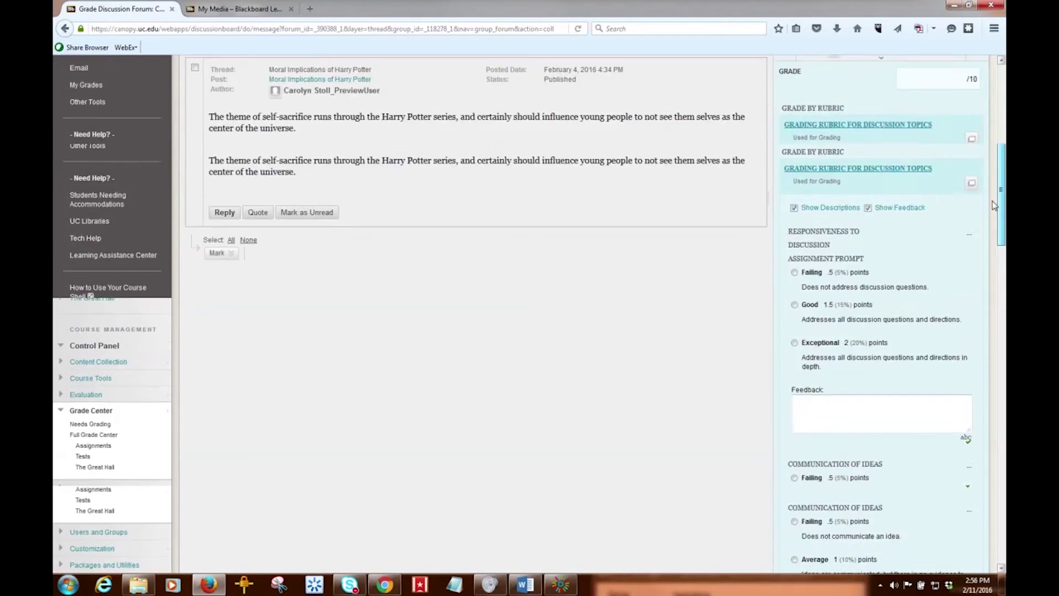
pyautogui.scroll(3, 971, 303)
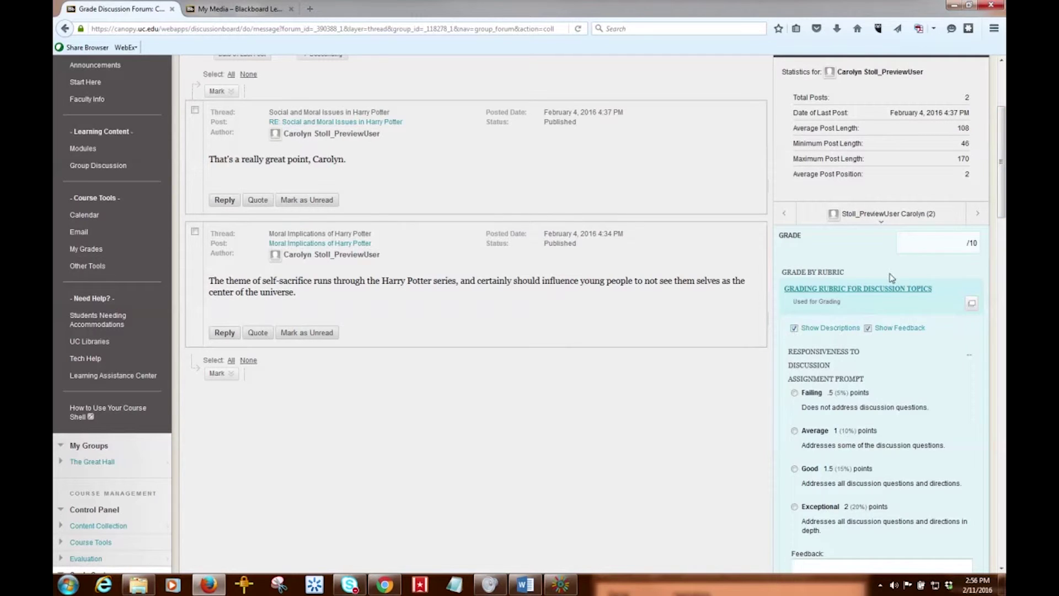
pyautogui.click(836, 260)
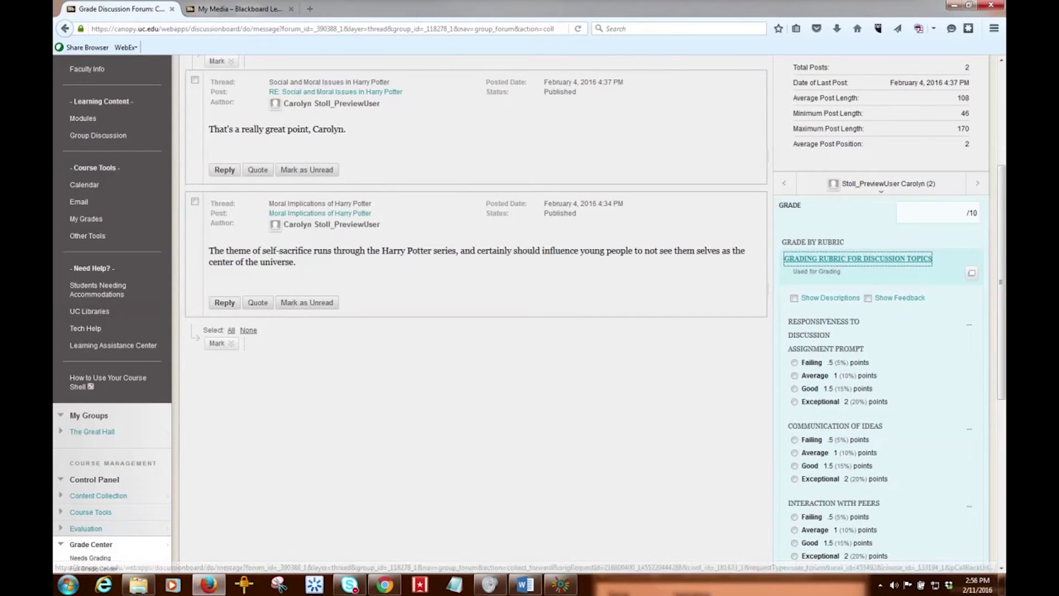
pyautogui.scroll(-1, 1004, 263)
# - Cancel the rubric without scoring and add a private grading notes area
pyautogui.scroll(-10, 1004, 263)
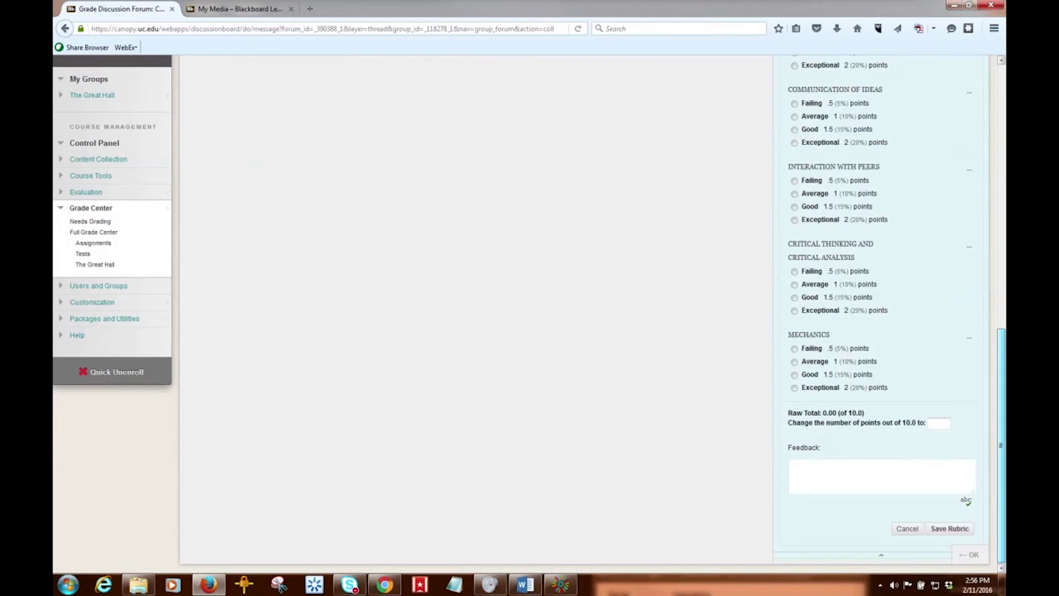
pyautogui.click(907, 528)
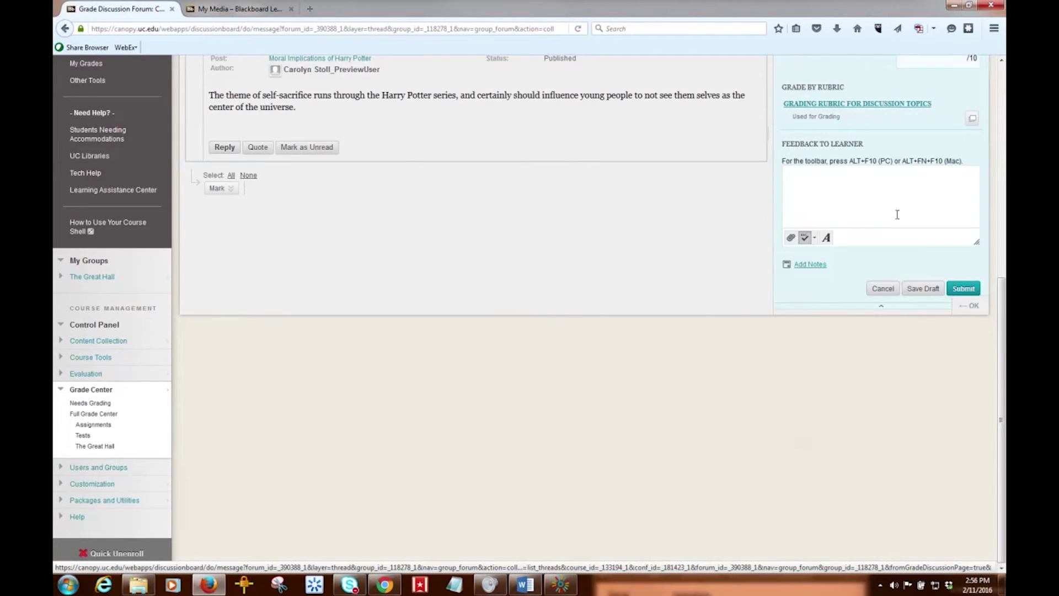
pyautogui.scroll(3, 897, 215)
pyautogui.click(866, 316)
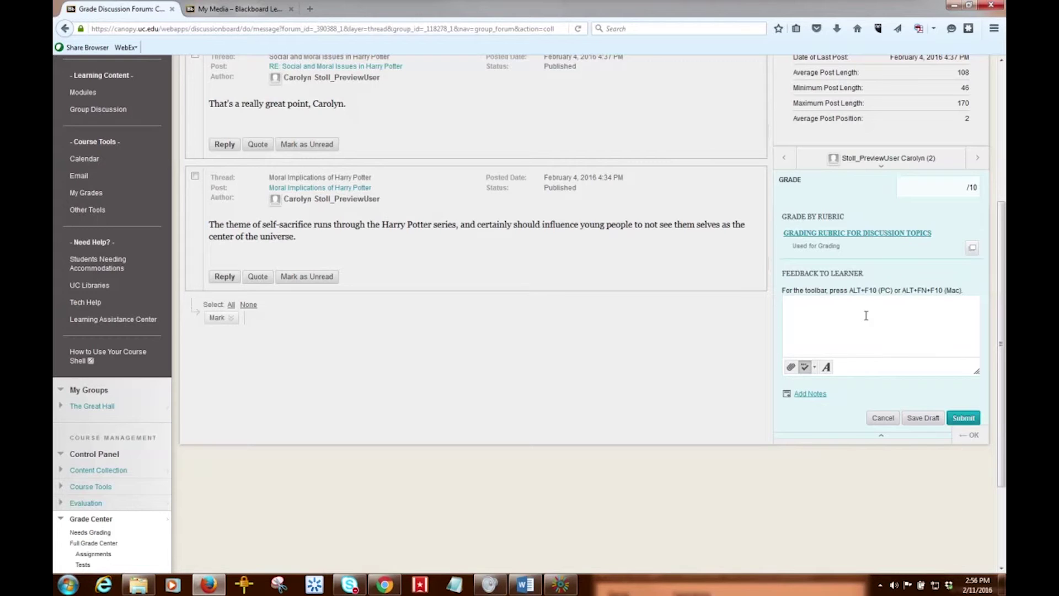
pyautogui.click(810, 394)
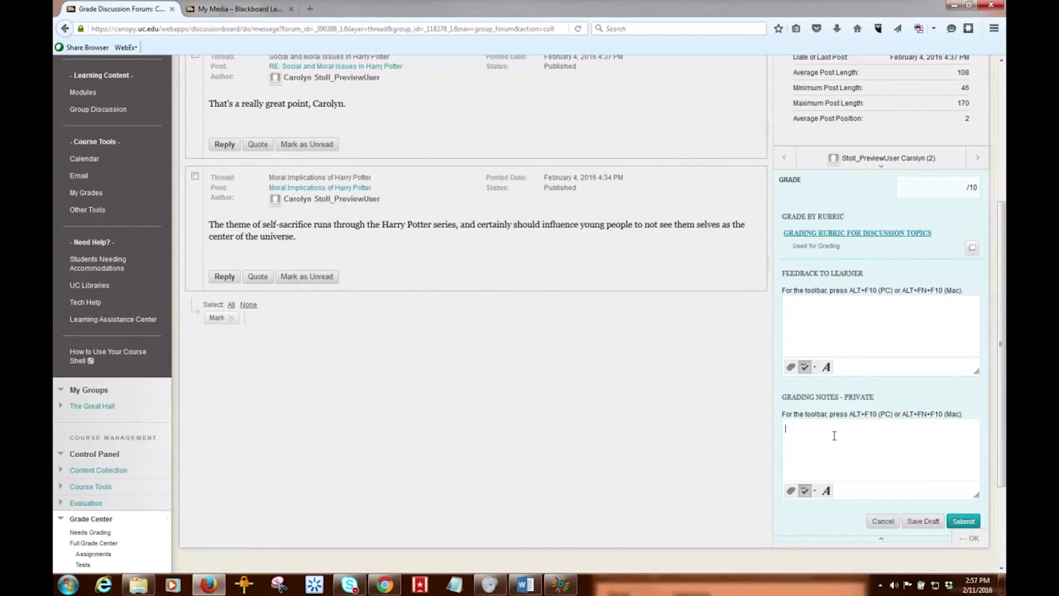
# - Browse the Mashups options in the full feedback editor, then cancel it unsaved
pyautogui.click(830, 374)
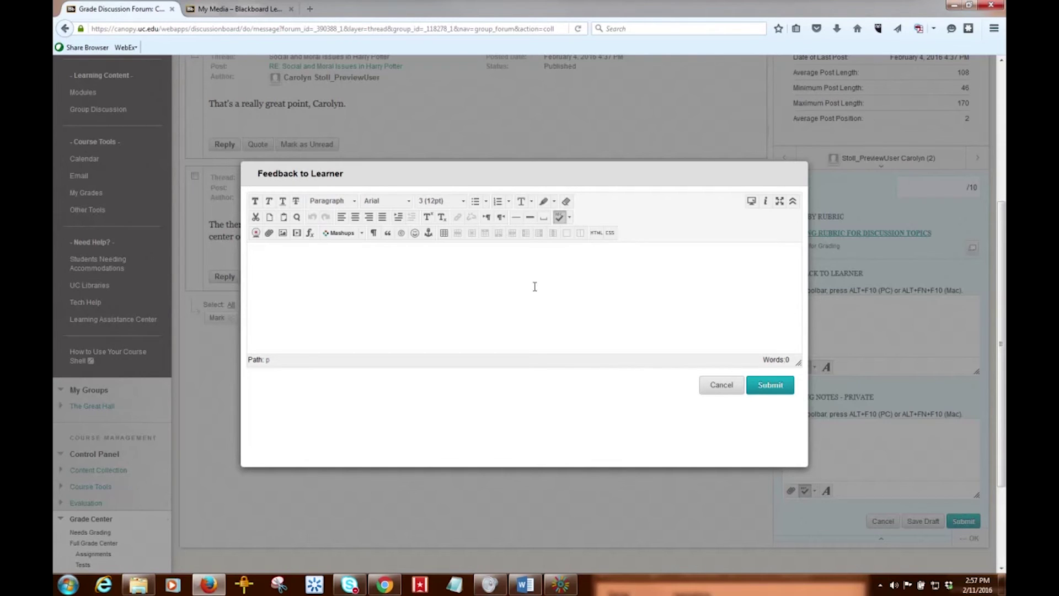
pyautogui.click(362, 233)
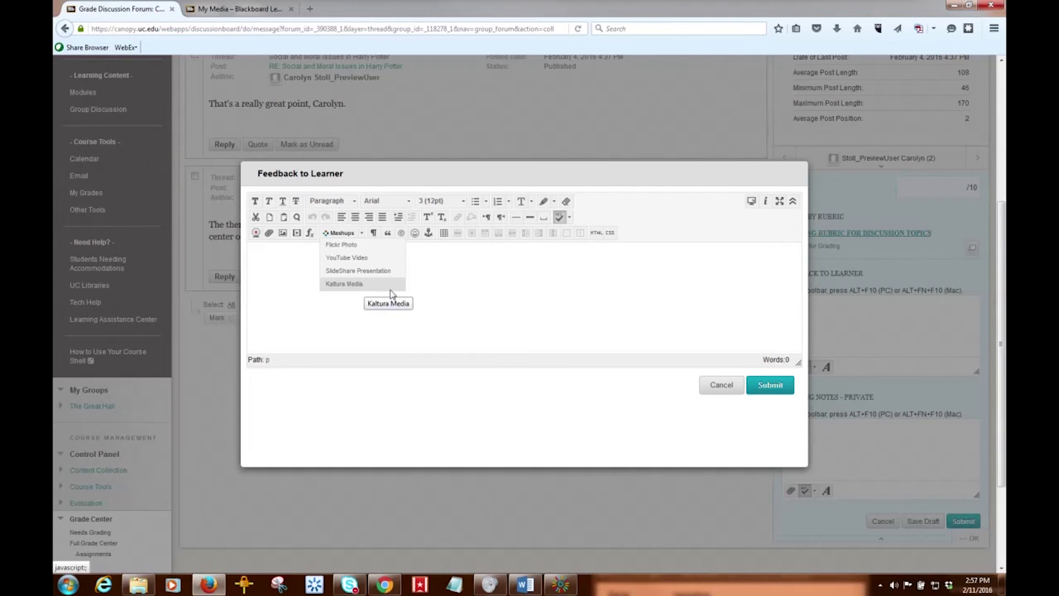
pyautogui.click(344, 284)
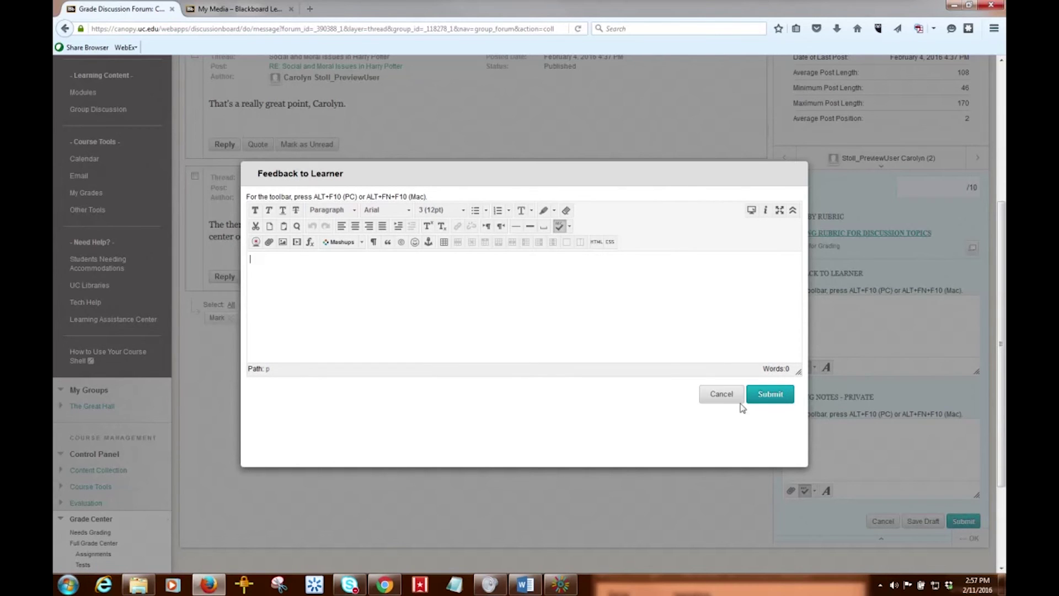
pyautogui.click(720, 394)
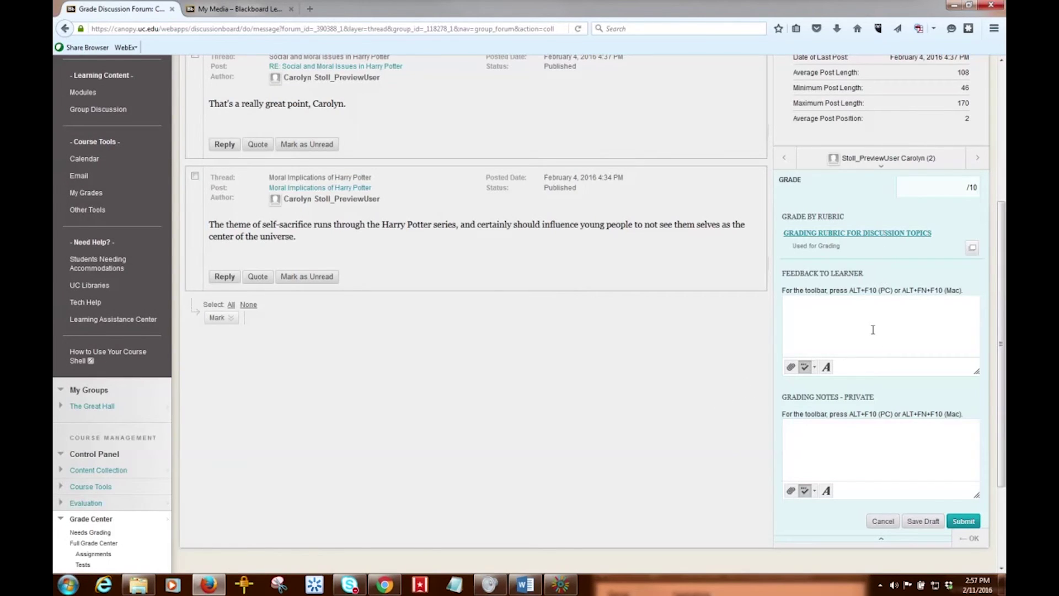
# - Enter a grade of 8 for the preview student's posts and submit it
pyautogui.scroll(-2, 873, 330)
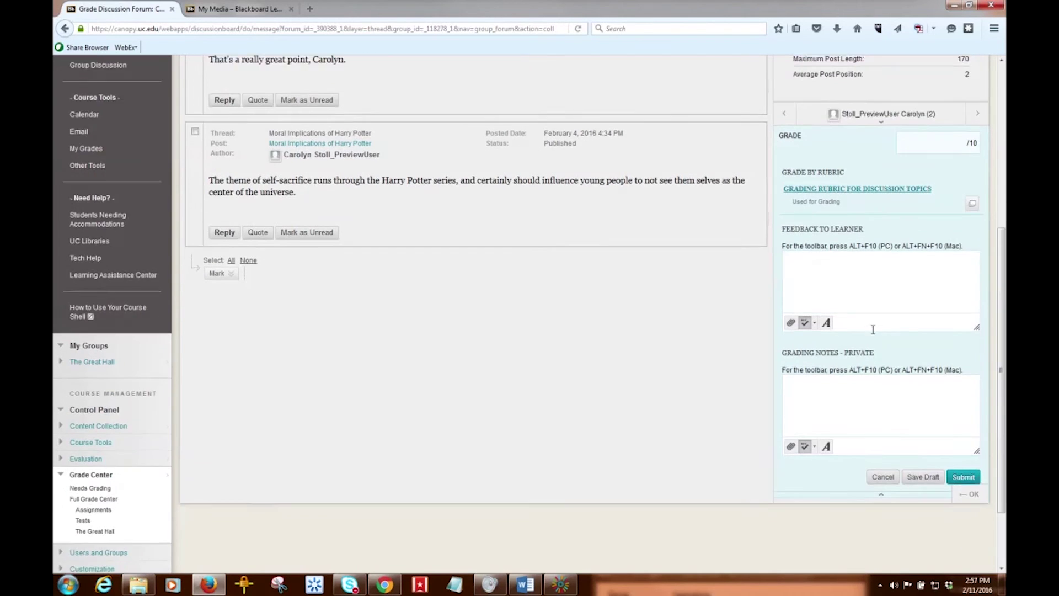
pyautogui.scroll(2, 911, 249)
pyautogui.click(946, 184)
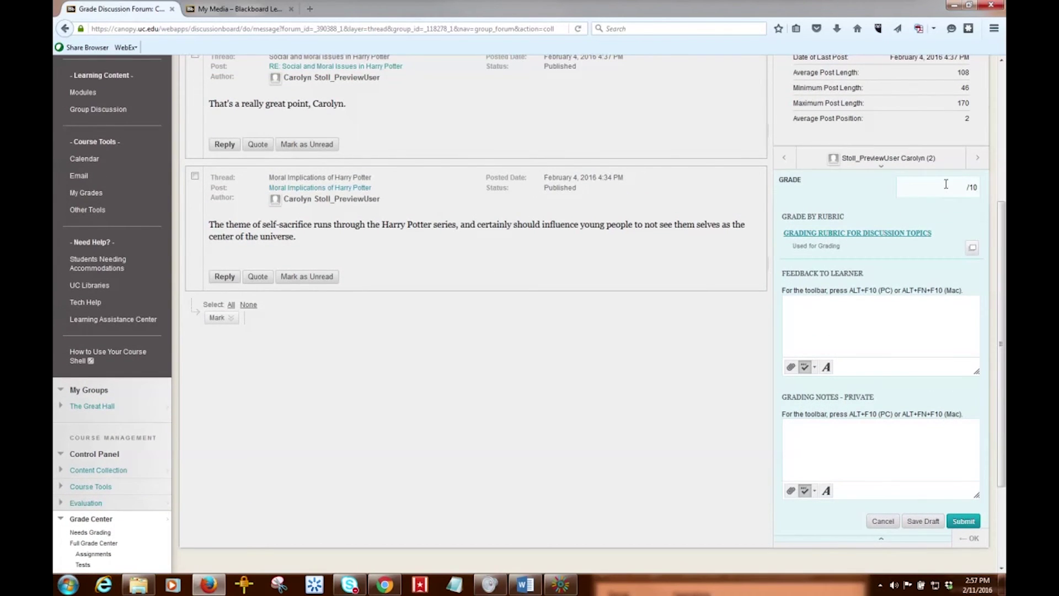
pyautogui.write('8')
pyautogui.click(963, 523)
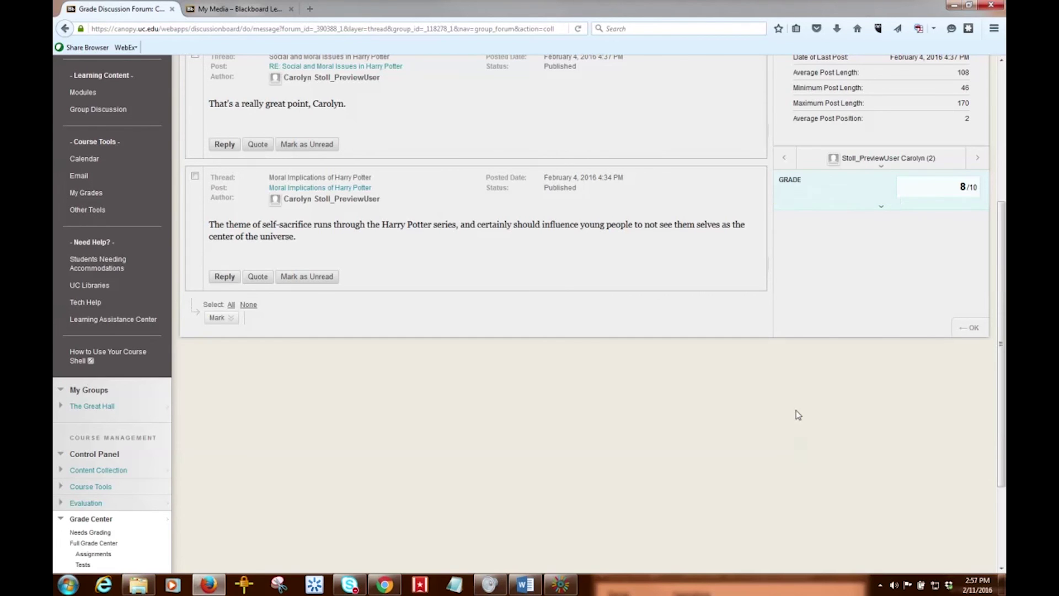
pyautogui.scroll(2, 694, 362)
pyautogui.scroll(-2, 695, 362)
pyautogui.scroll(2, 662, 368)
pyautogui.scroll(-1, 661, 368)
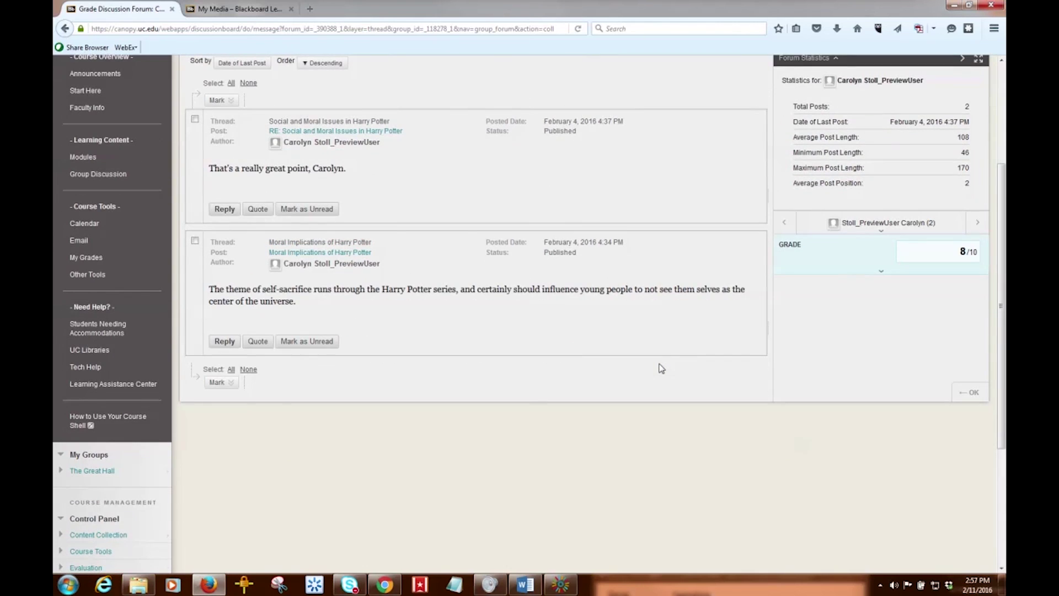
pyautogui.press('F10')
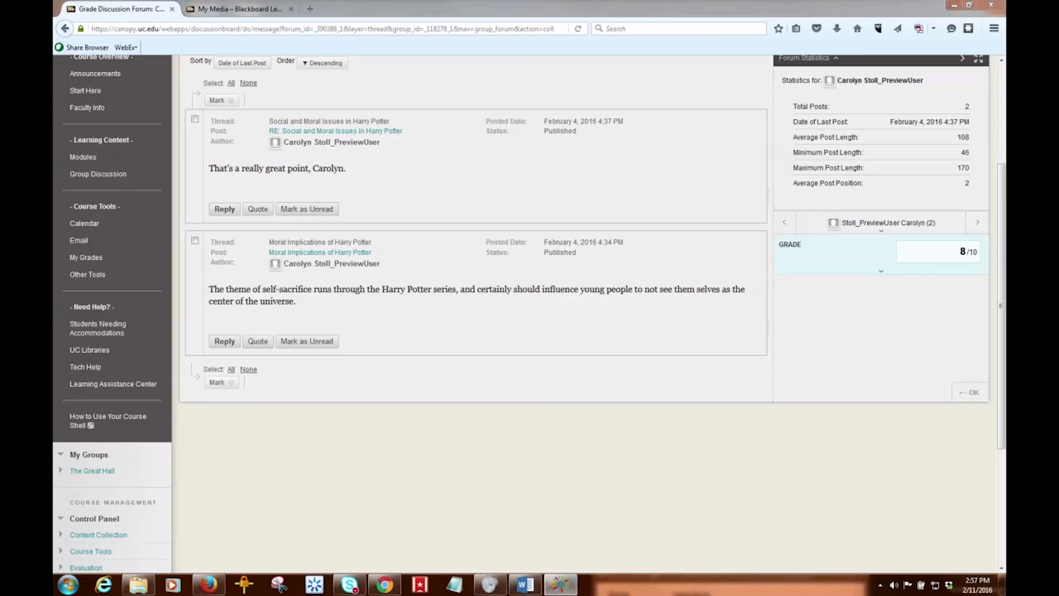